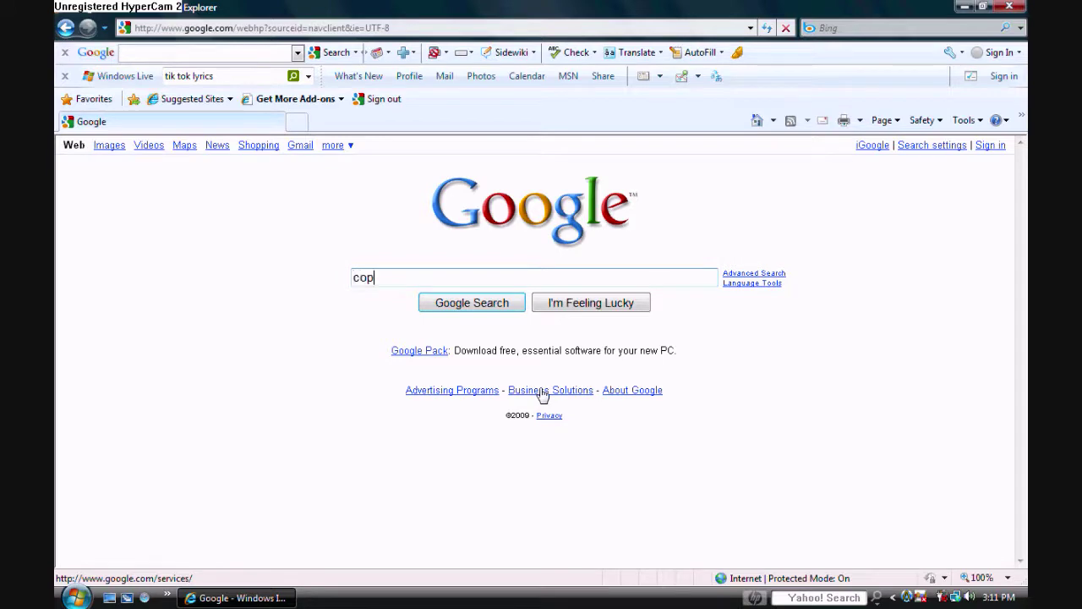
Step: Enter the query 'copytrans manager' in the Google search box
type("ytrans ma")
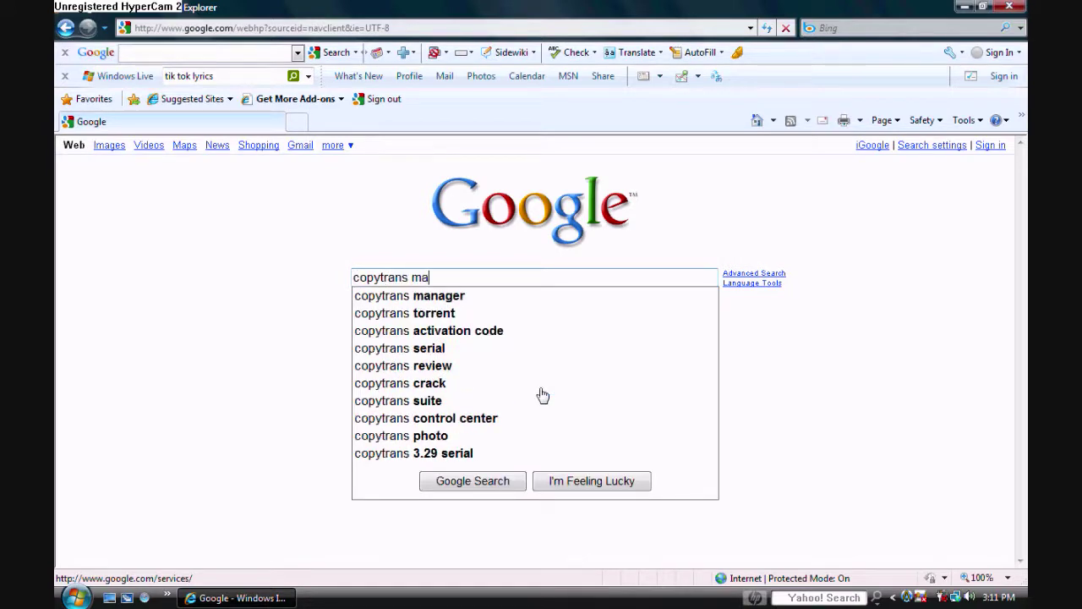
type("nager")
Step: Search Google for copytrans manager and open the official copytrans.net product page
key("Return")
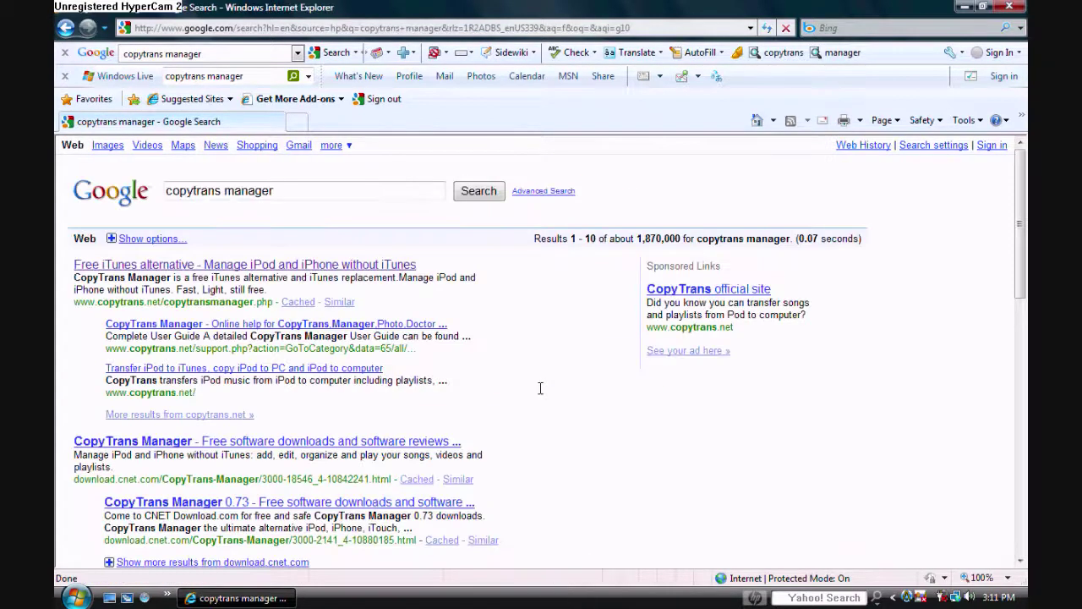
left_click(328, 273)
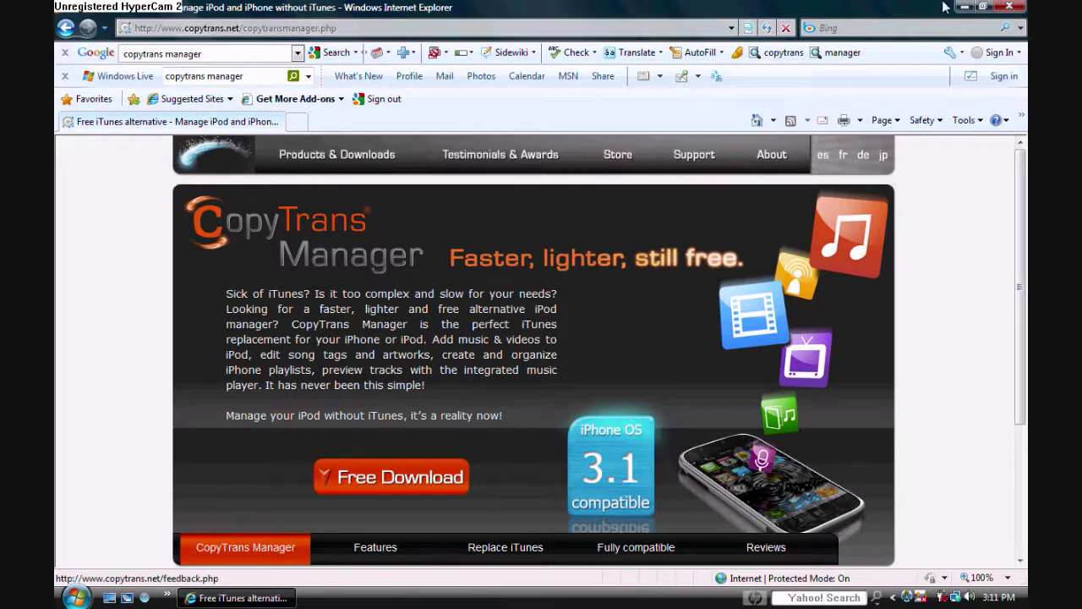
Step: Close Internet Explorer, launch CopyTrans Control Center and start CopyTrans Manager with the iPhone 3G
left_click(1017, 7)
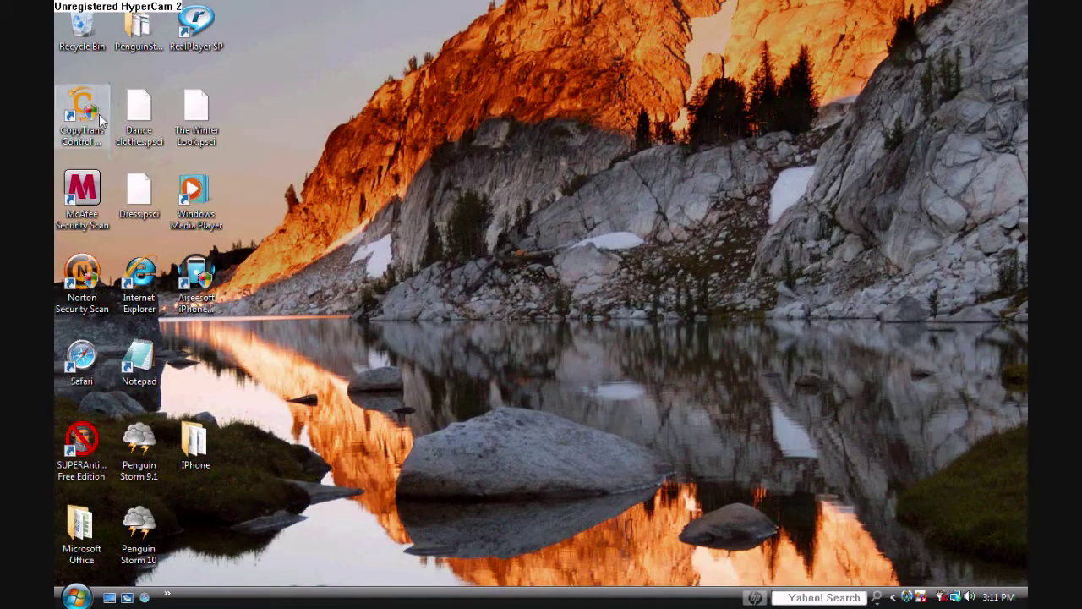
double_click(95, 116)
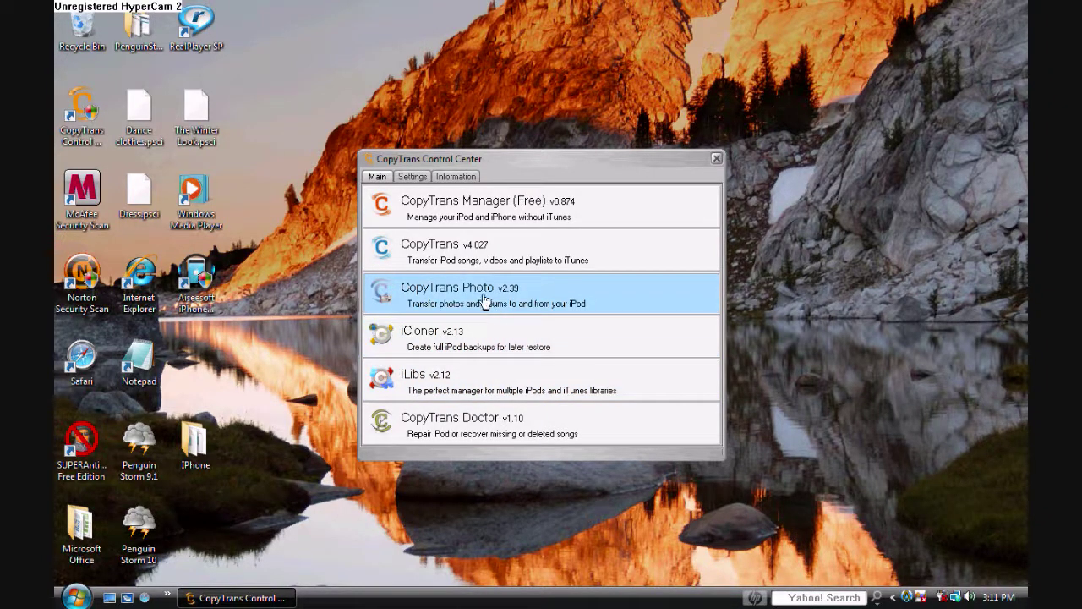
left_click(519, 211)
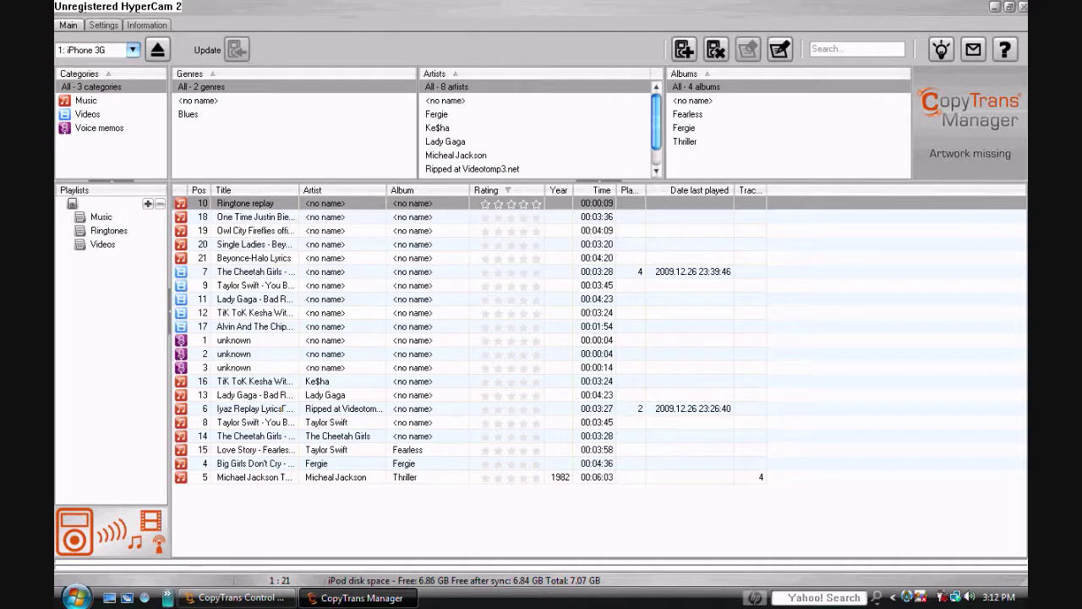
Step: Launch Internet Explorer from the Windows Start menu
left_click(76, 597)
left_click(95, 195)
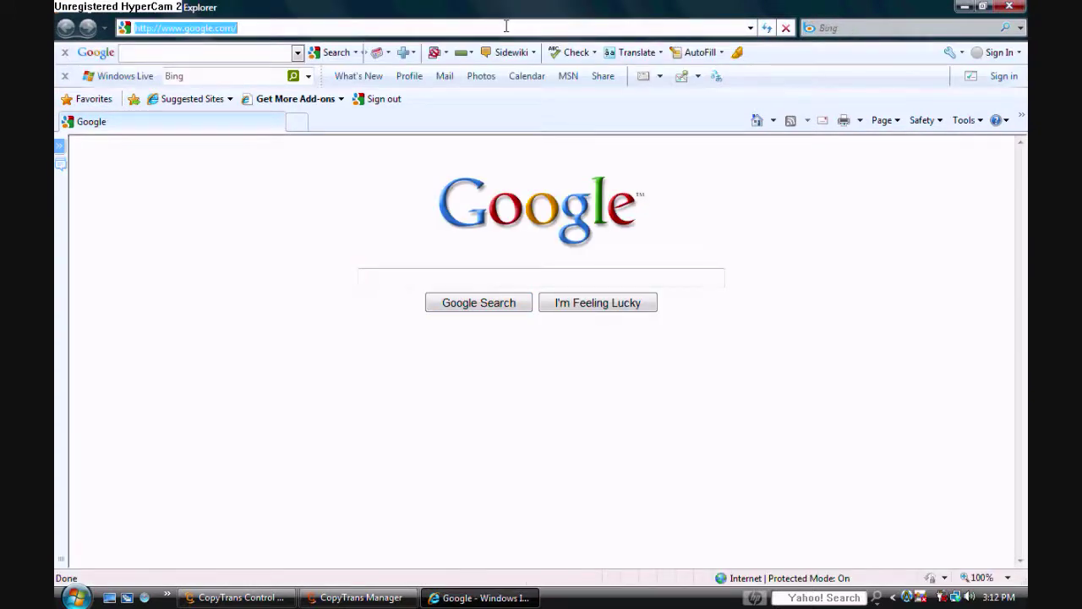
Step: Search youtube.com for 'tik tok lyrics' and play the TiK ToK Kesha With Lyrics On Screen HQ video
type("youtube.com")
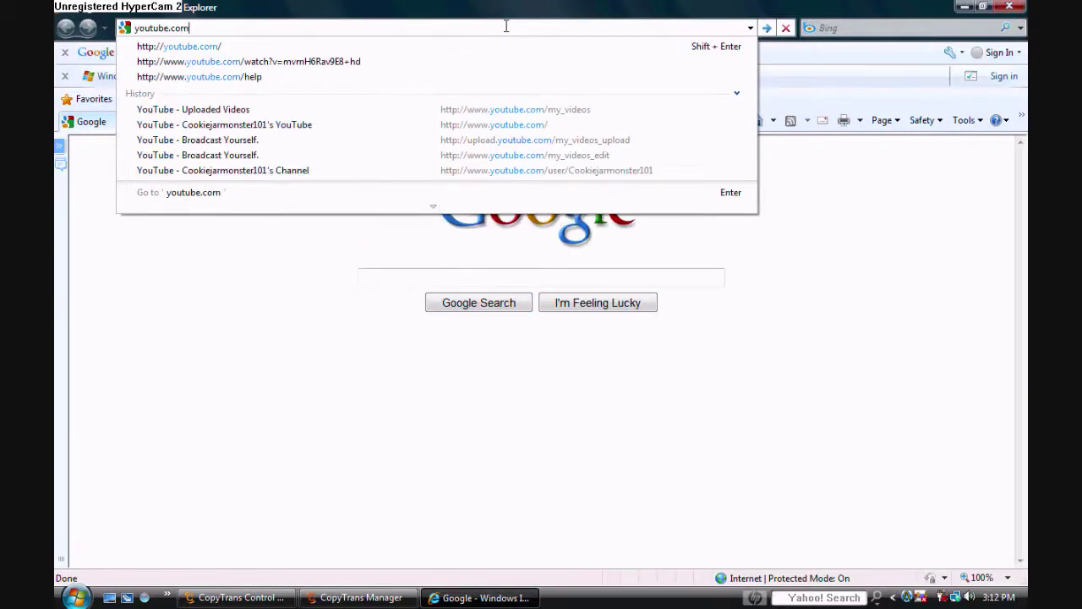
key("Return")
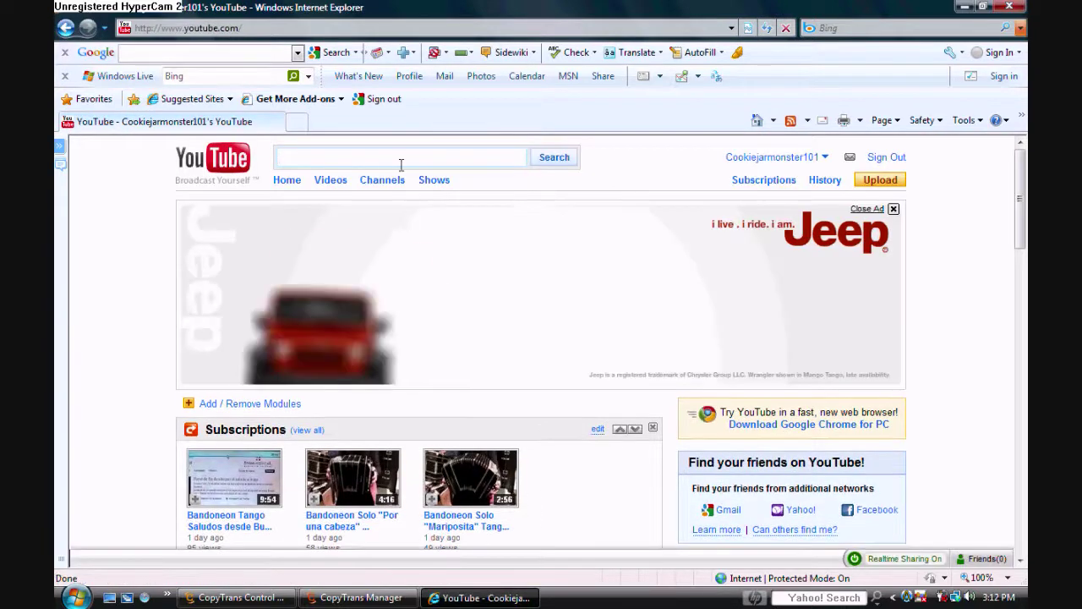
left_click(397, 152)
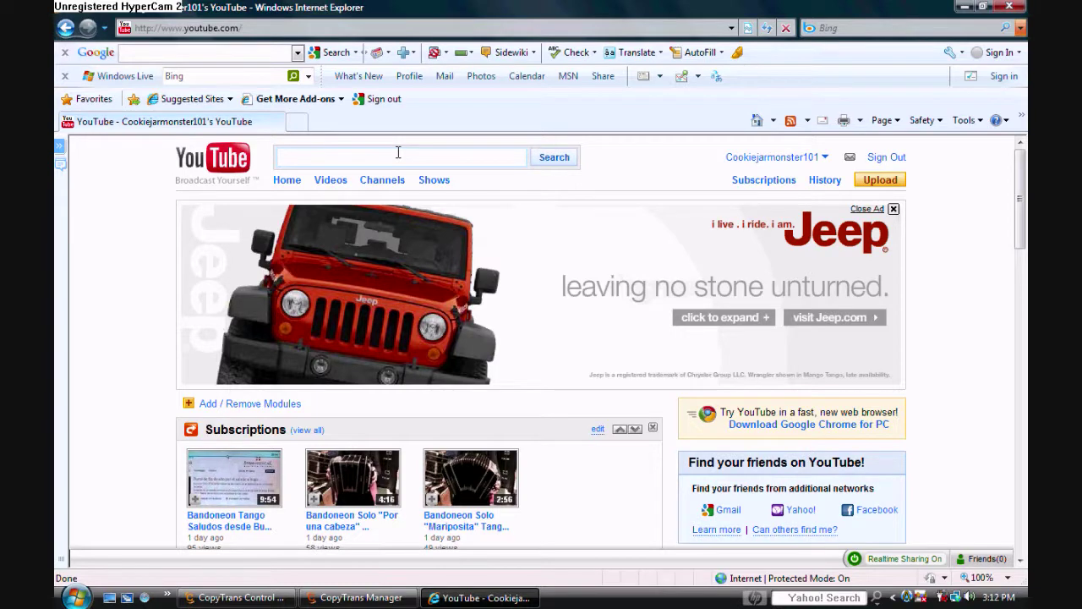
type("yi")
key("BackSpace")
key("BackSpace")
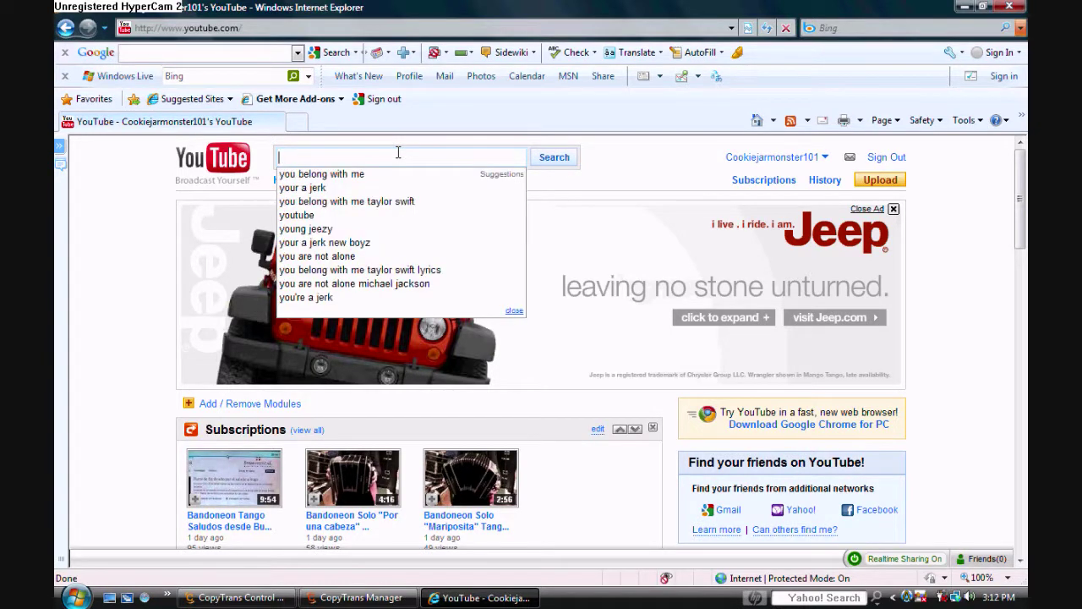
type("tik tok l")
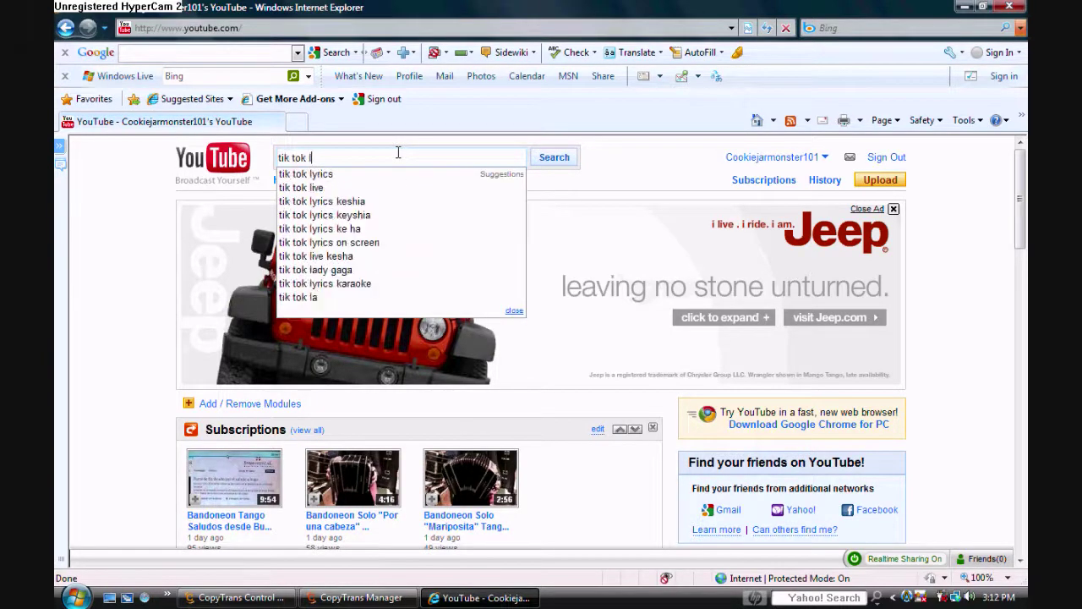
type("yrics")
key("Return")
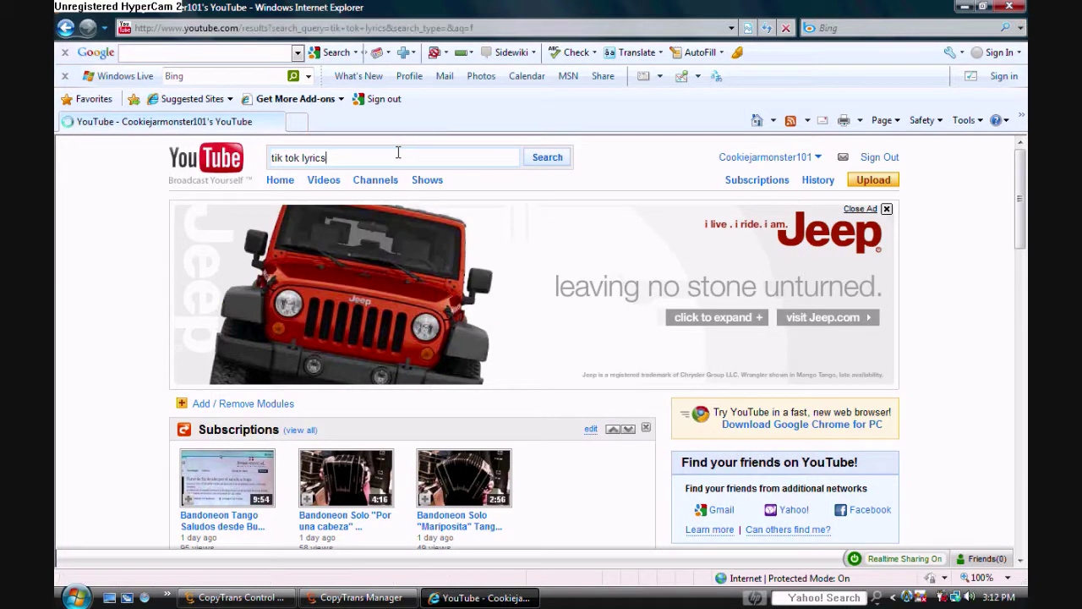
left_click(224, 254)
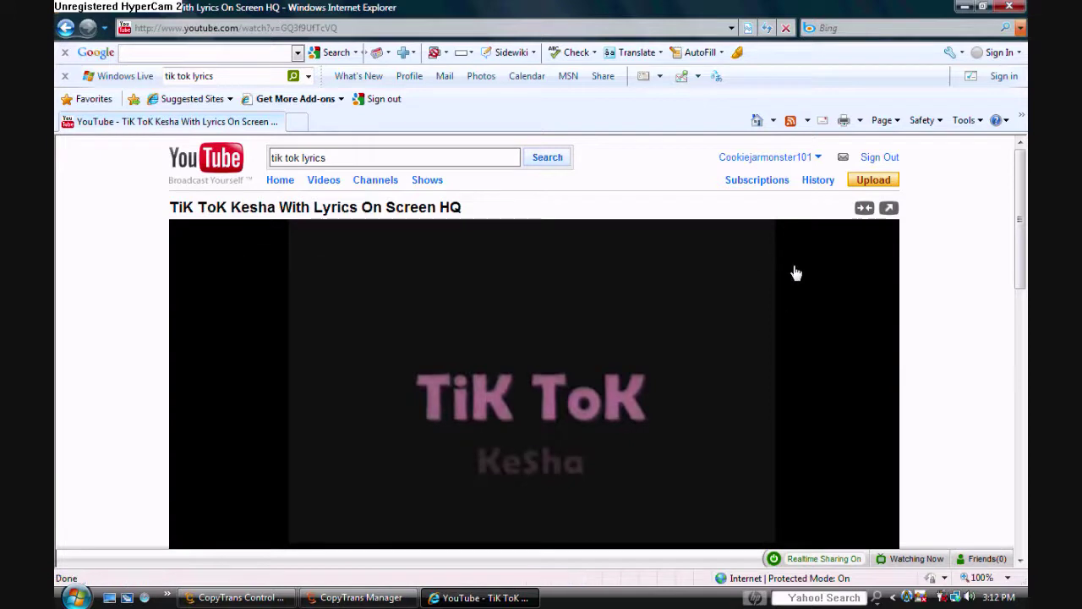
right_click(653, 342)
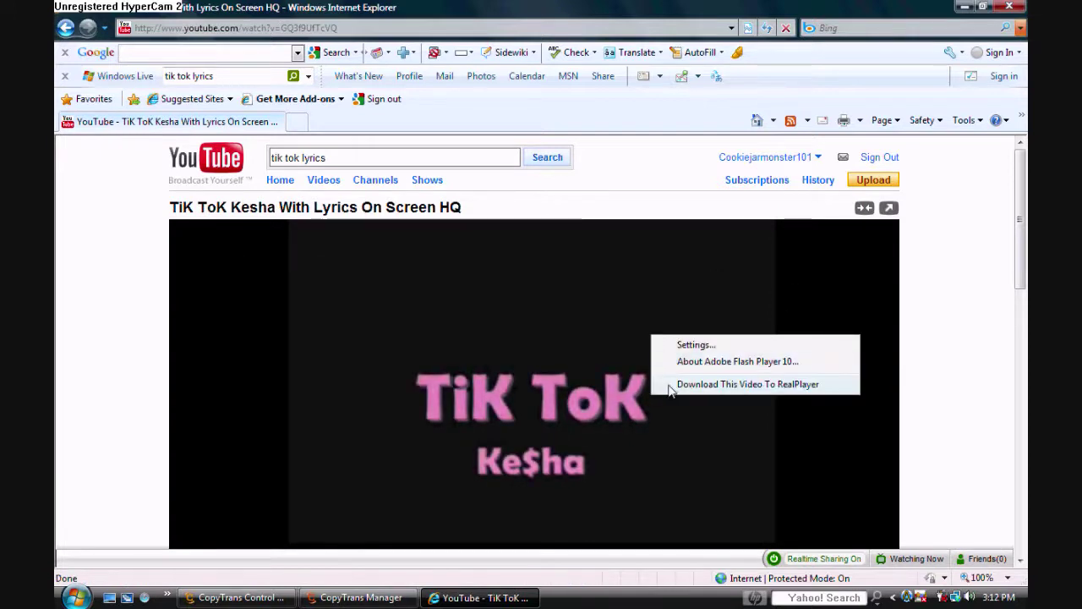
Step: Download the TiK ToK video to RealPlayer and check the downloader's device list
left_click(667, 381)
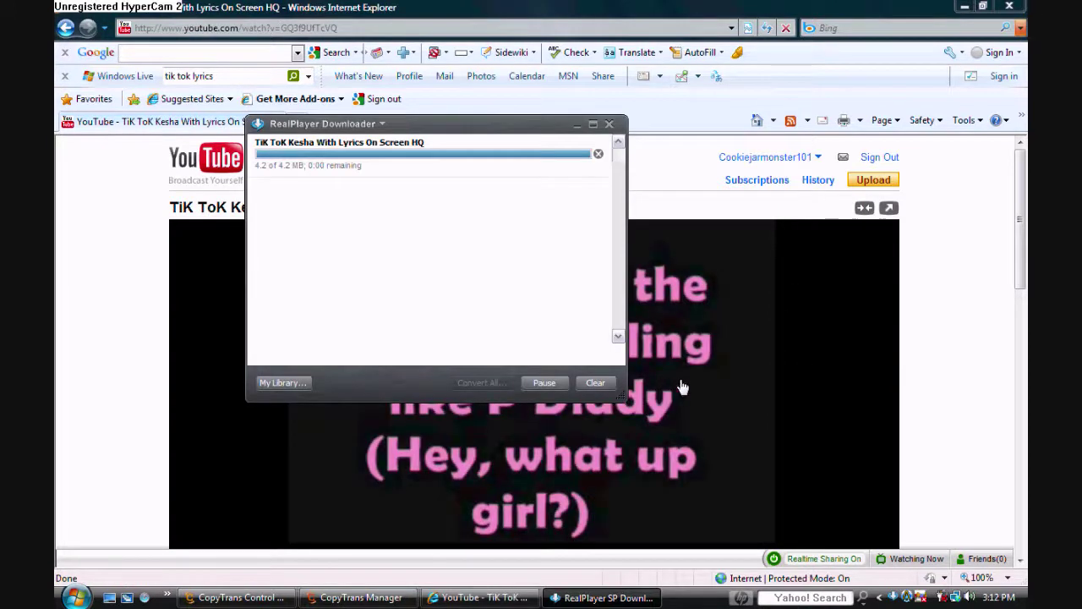
left_click(679, 383)
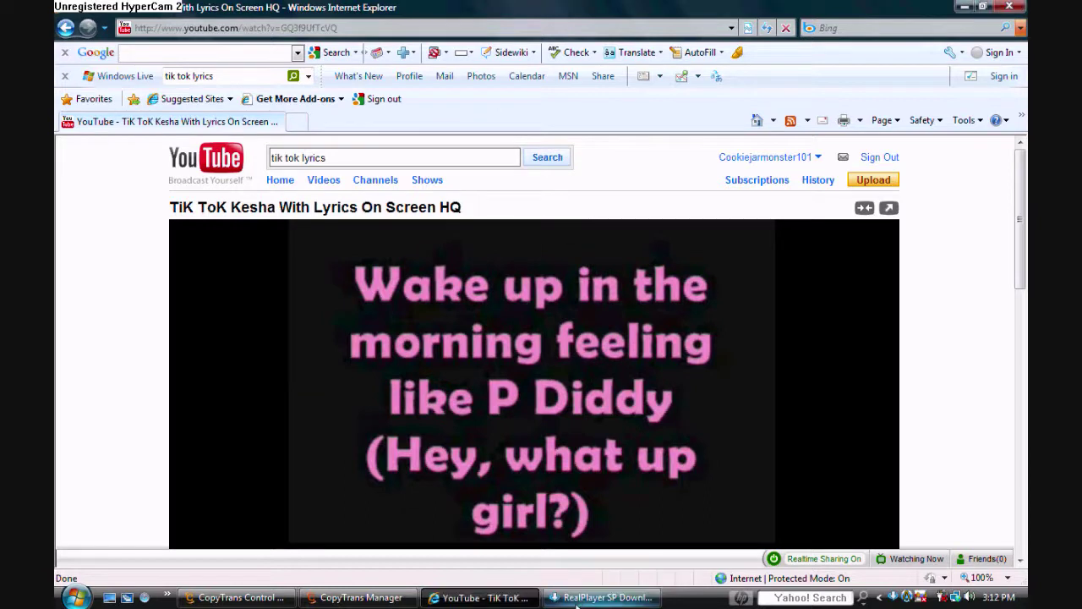
left_click(580, 597)
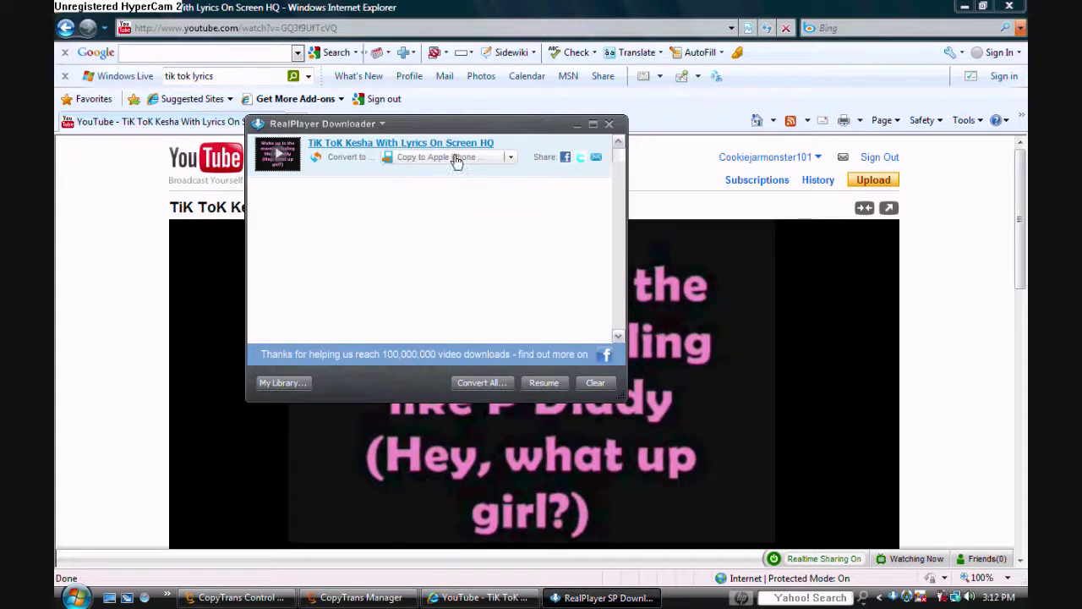
left_click(511, 160)
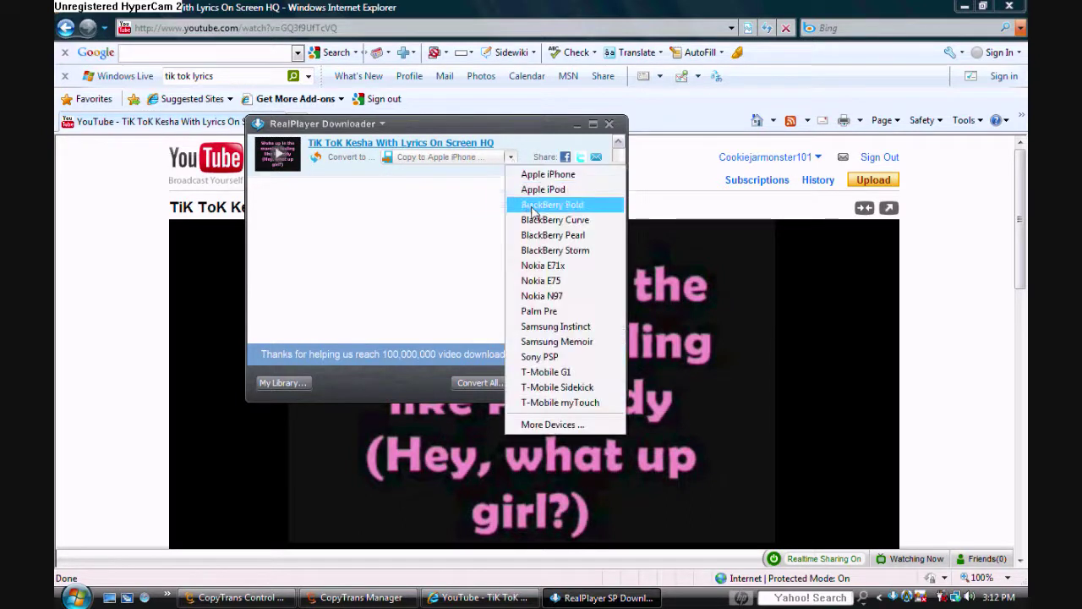
left_click(465, 234)
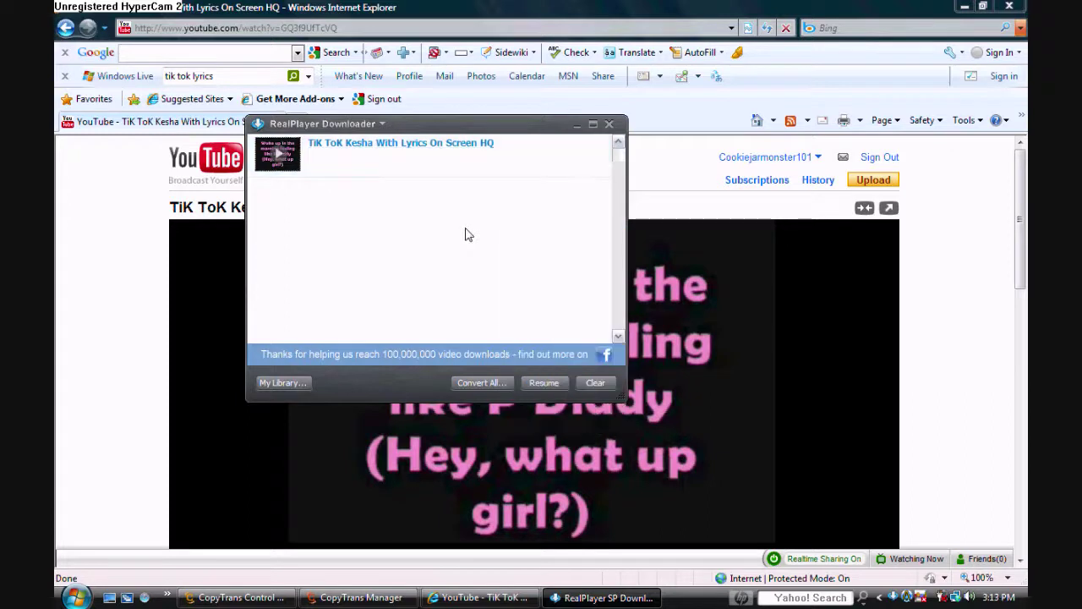
Step: Convert the downloaded TiK ToK video to MP3 Audio Only in RealPlayer Converter
left_click(347, 162)
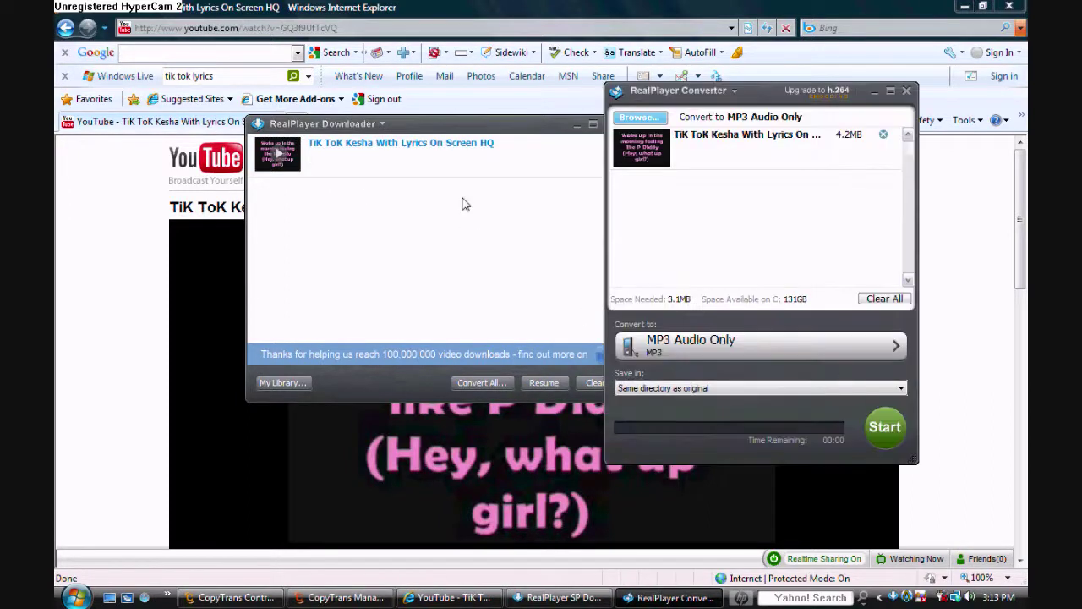
left_click(834, 348)
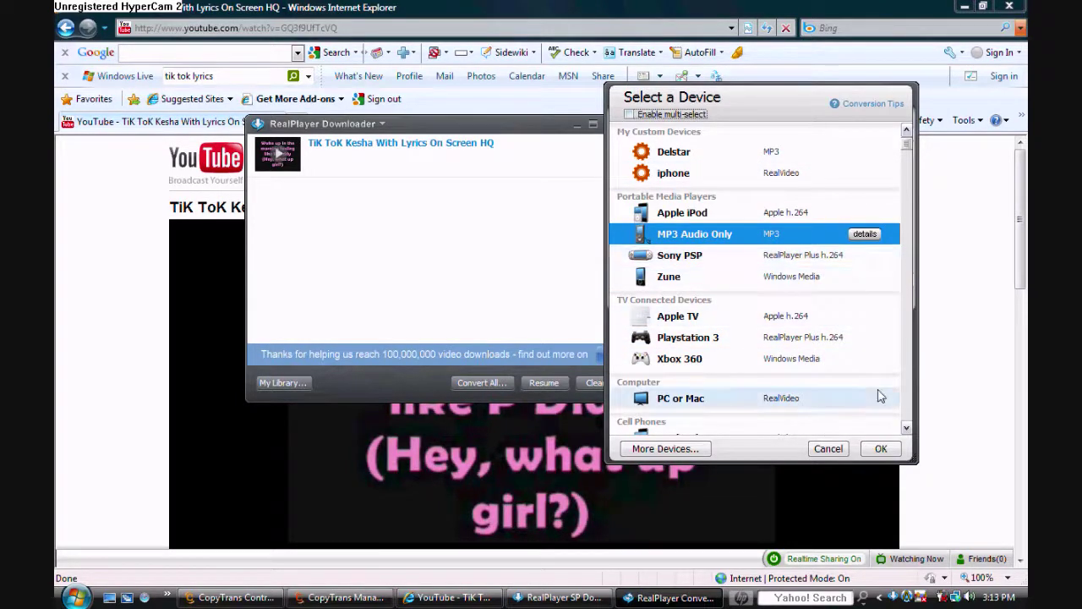
left_click(906, 429)
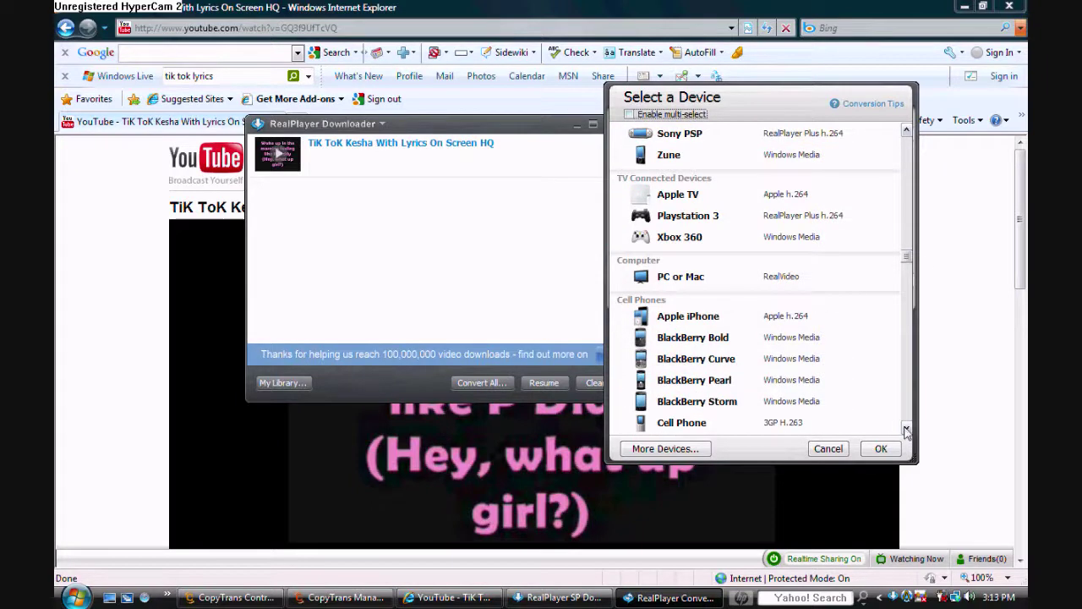
left_click_drag(909, 265, 906, 144)
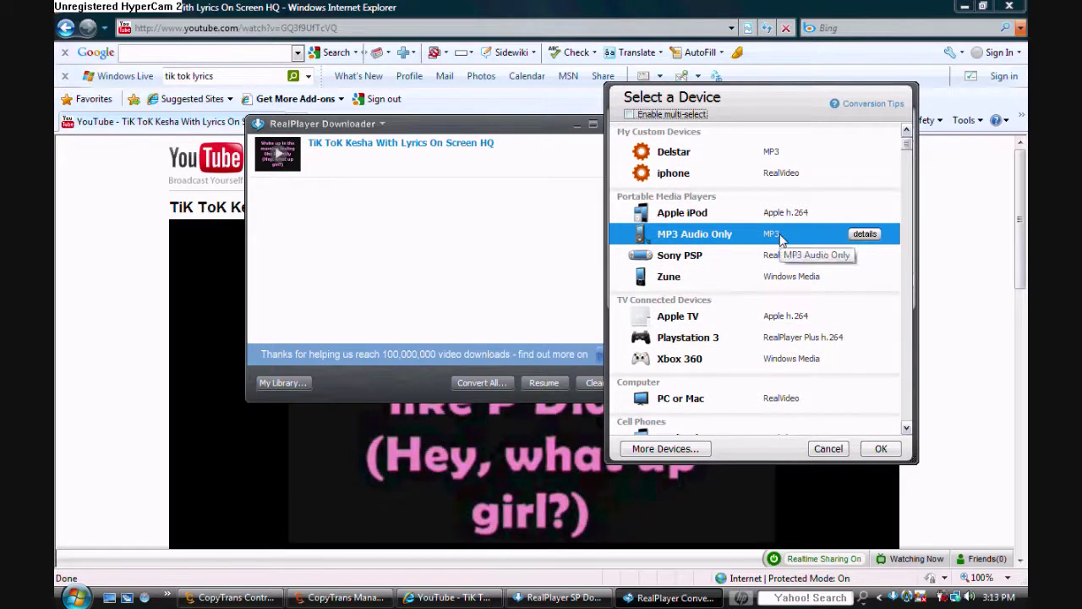
left_click(880, 448)
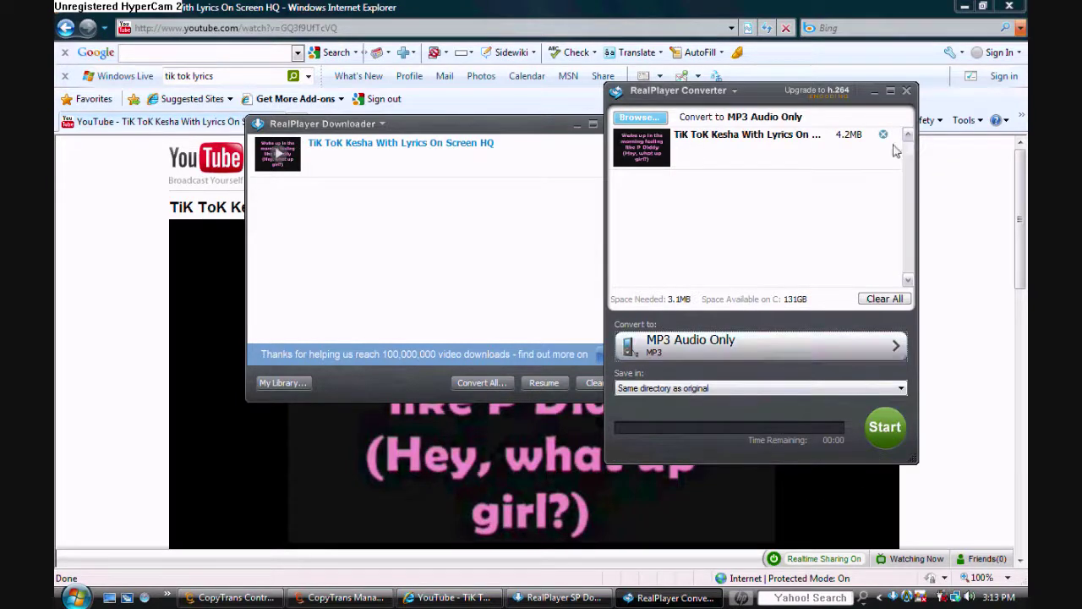
left_click(885, 430)
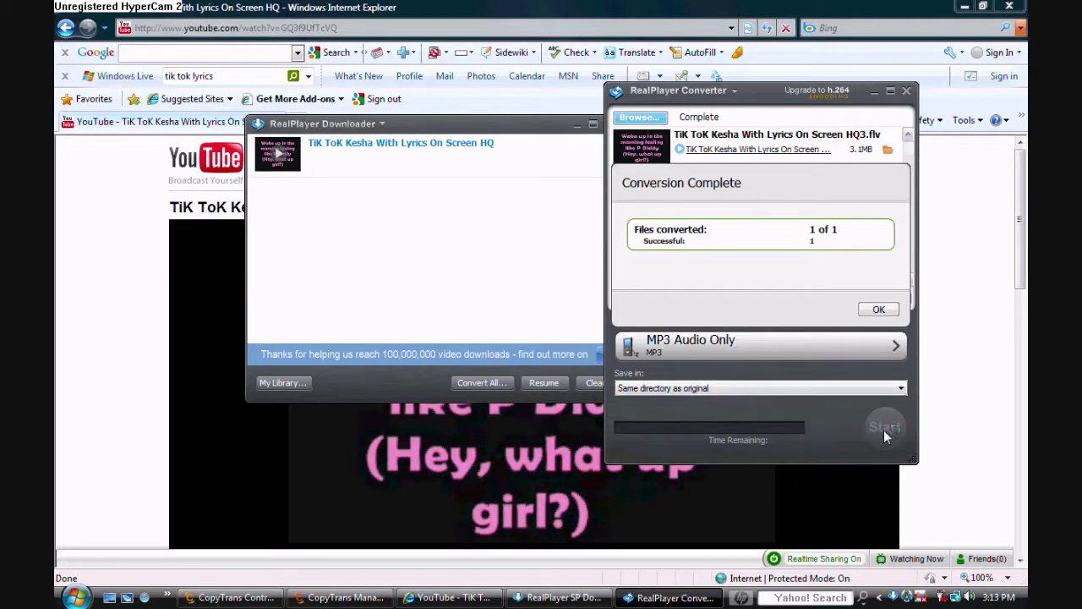
left_click(887, 311)
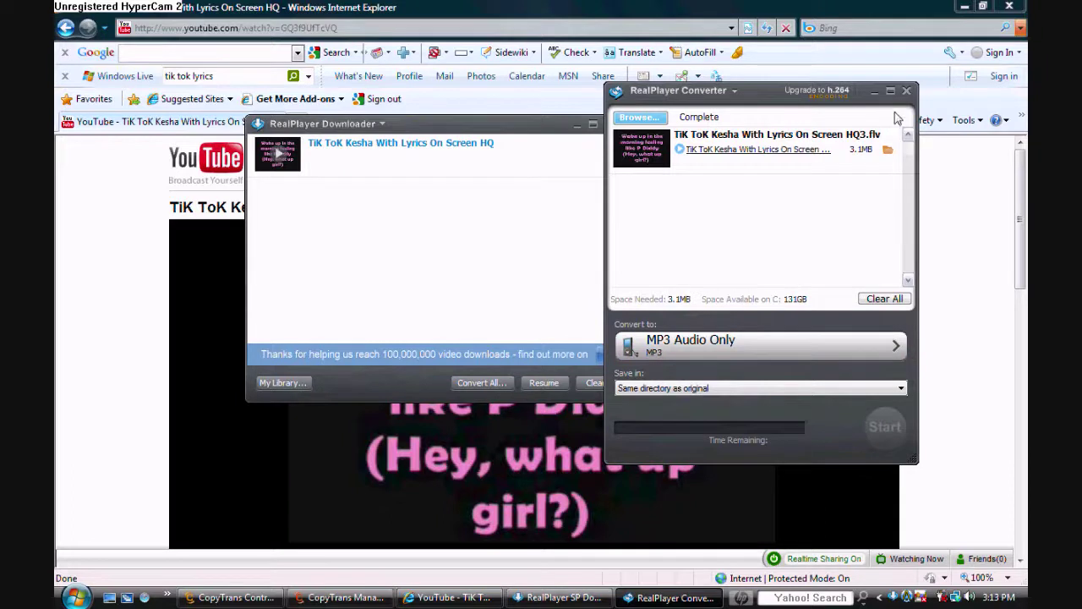
Step: Close RealPlayer Converter and Downloader and return to CopyTrans Manager
left_click(906, 90)
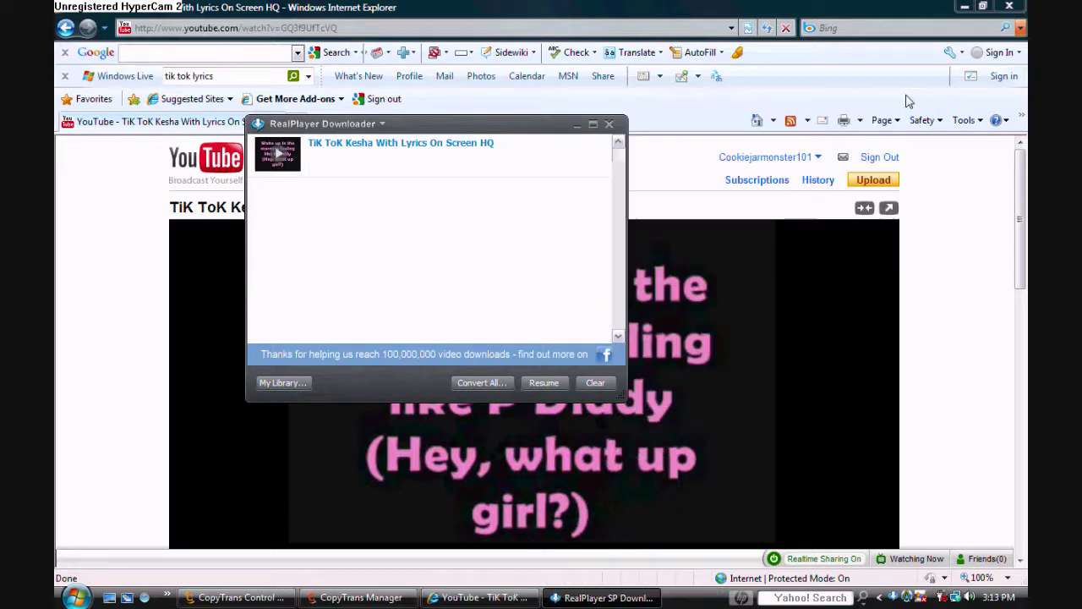
left_click(609, 124)
mouse_move(349, 603)
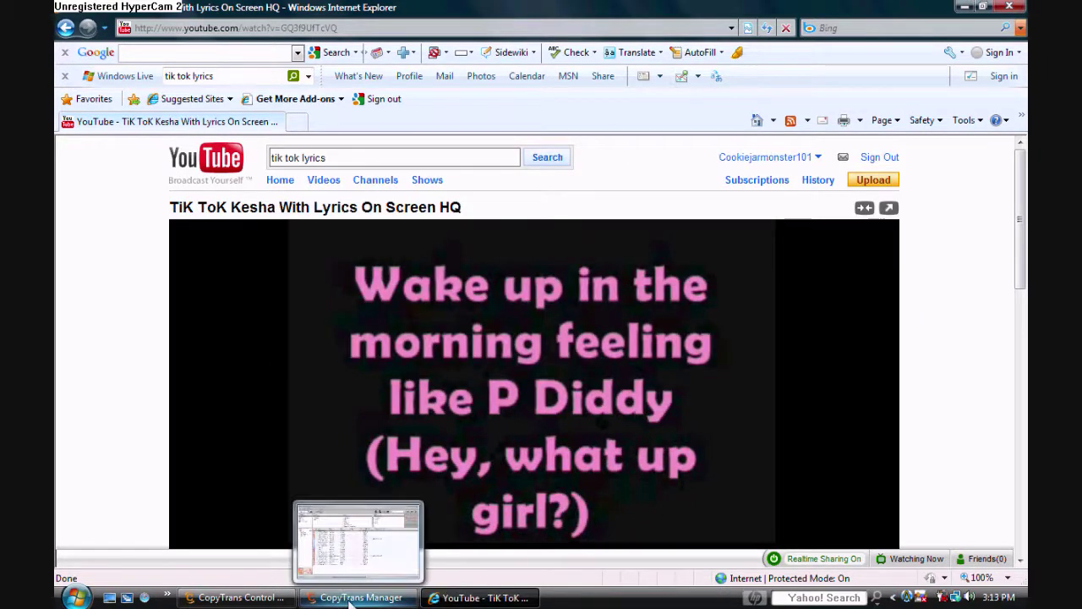
left_click(349, 600)
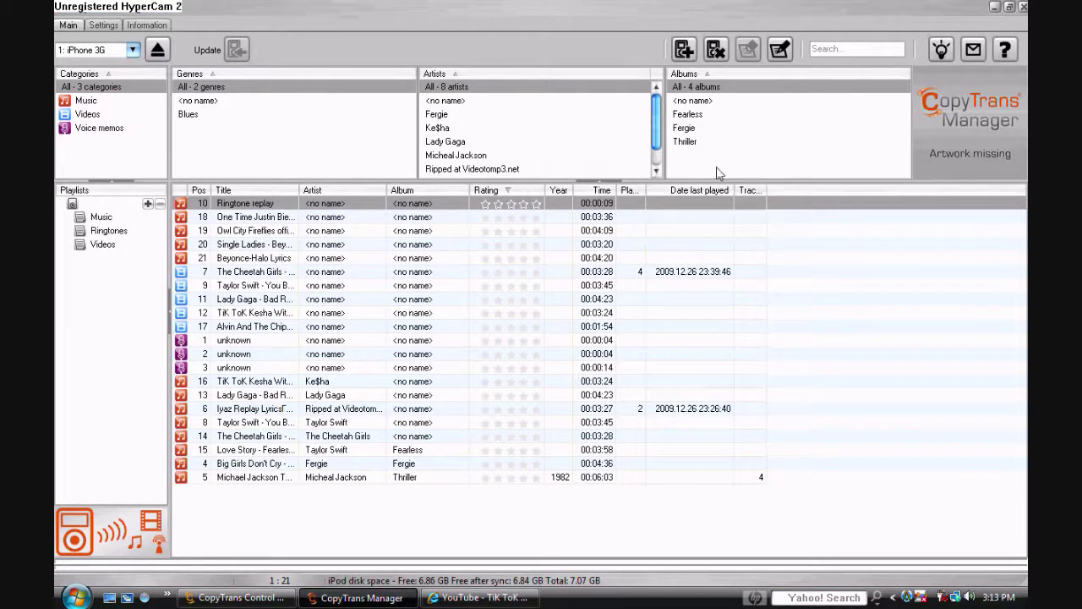
Step: Add the TiK ToK MP3 from RealPlayer Downloads to the iPhone and drag it onto the Music playlist
left_click(684, 51)
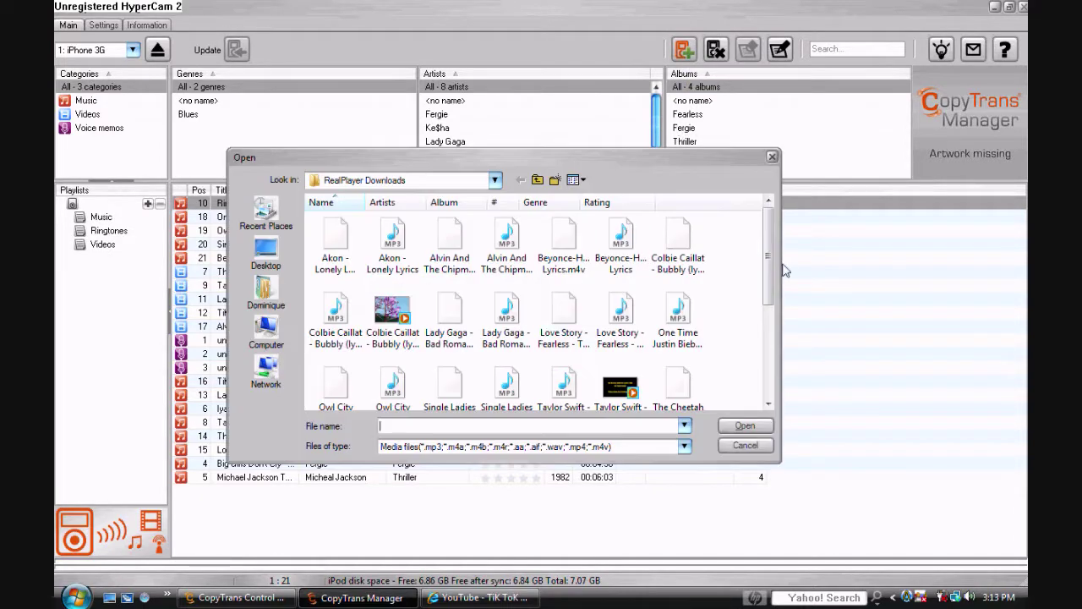
left_click_drag(771, 270, 772, 375)
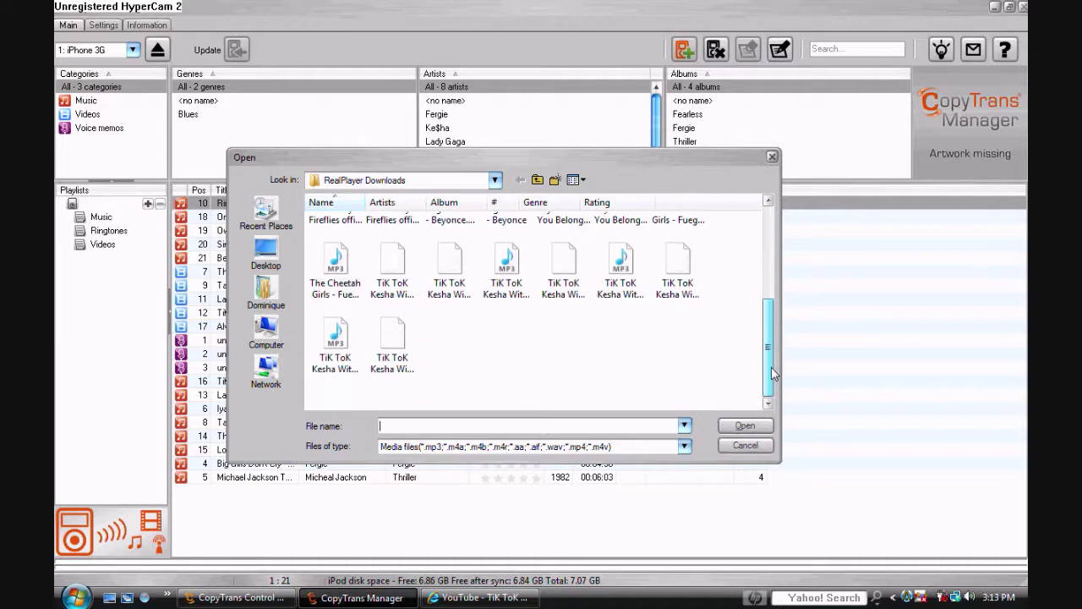
double_click(619, 264)
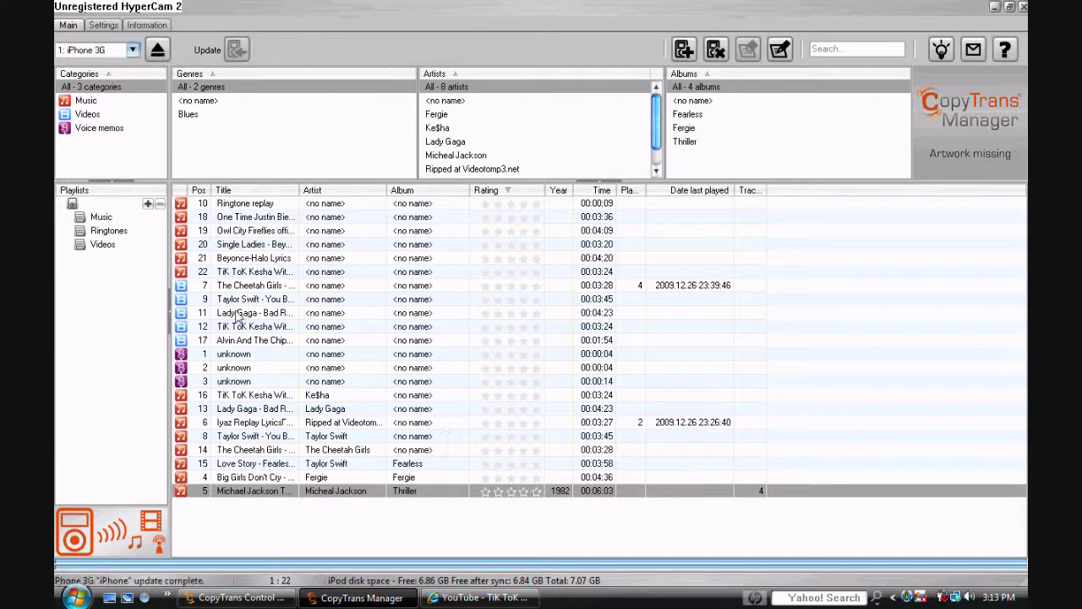
left_click_drag(268, 271, 106, 222)
Step: In the Music playlist, delete the duplicate TiK ToK track from the iPhone
left_click(103, 219)
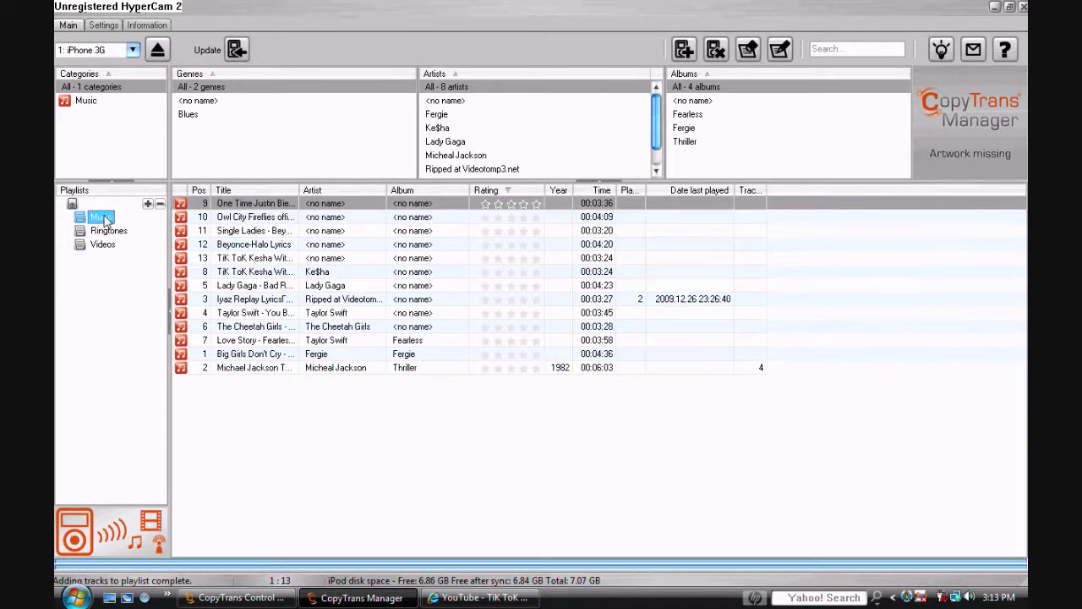
right_click(288, 261)
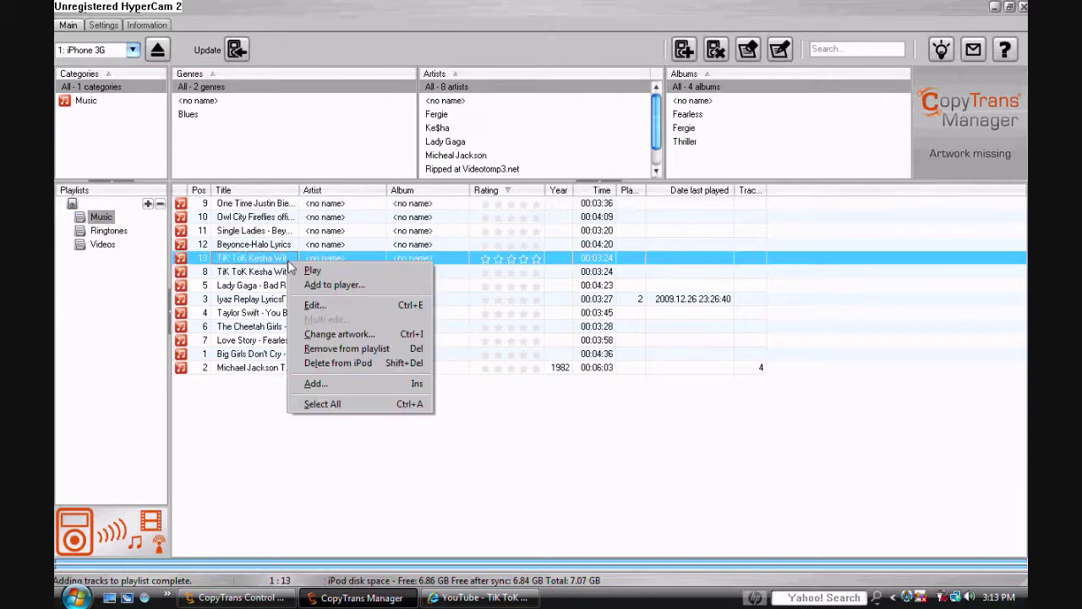
left_click(357, 366)
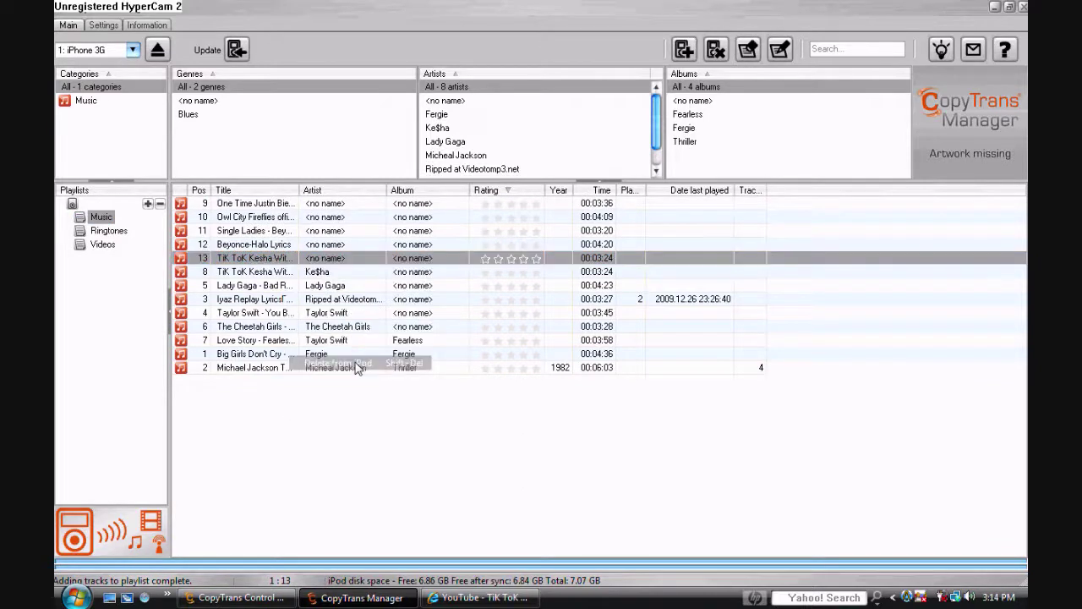
left_click(502, 327)
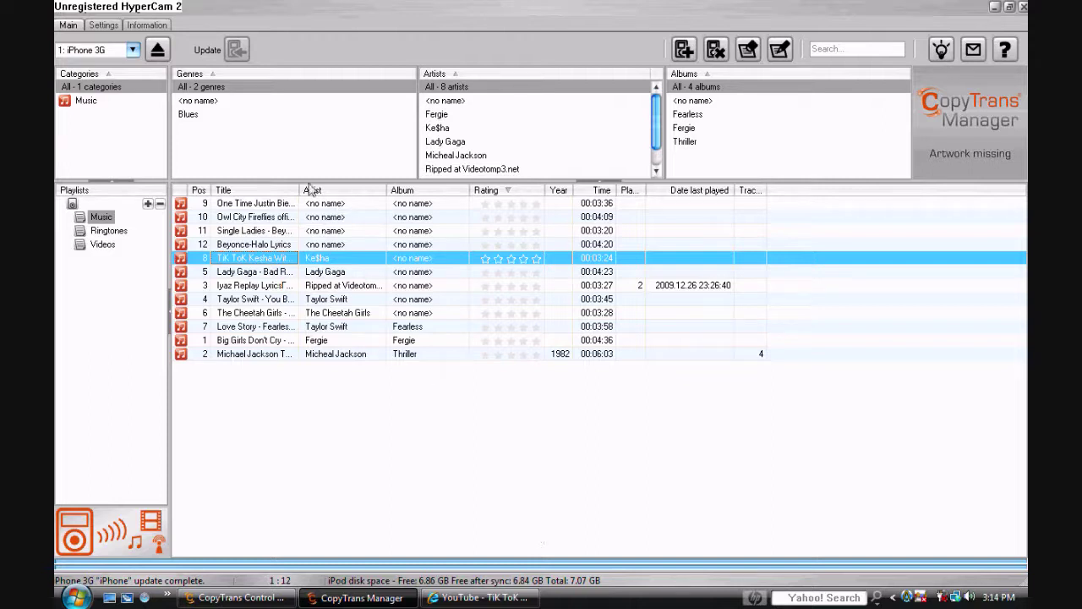
left_click(335, 468)
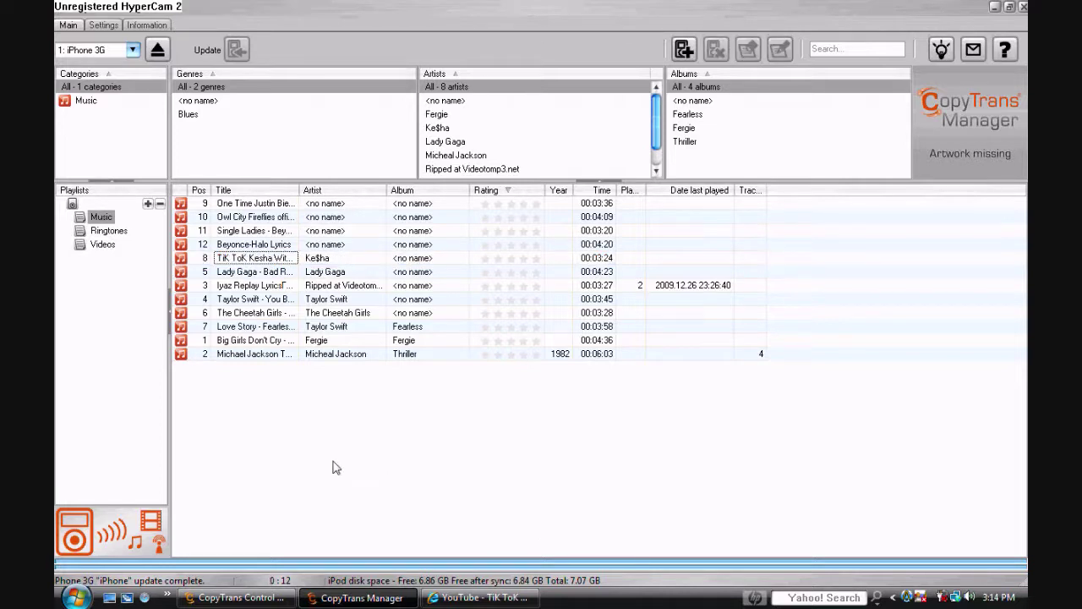
right_click(321, 245)
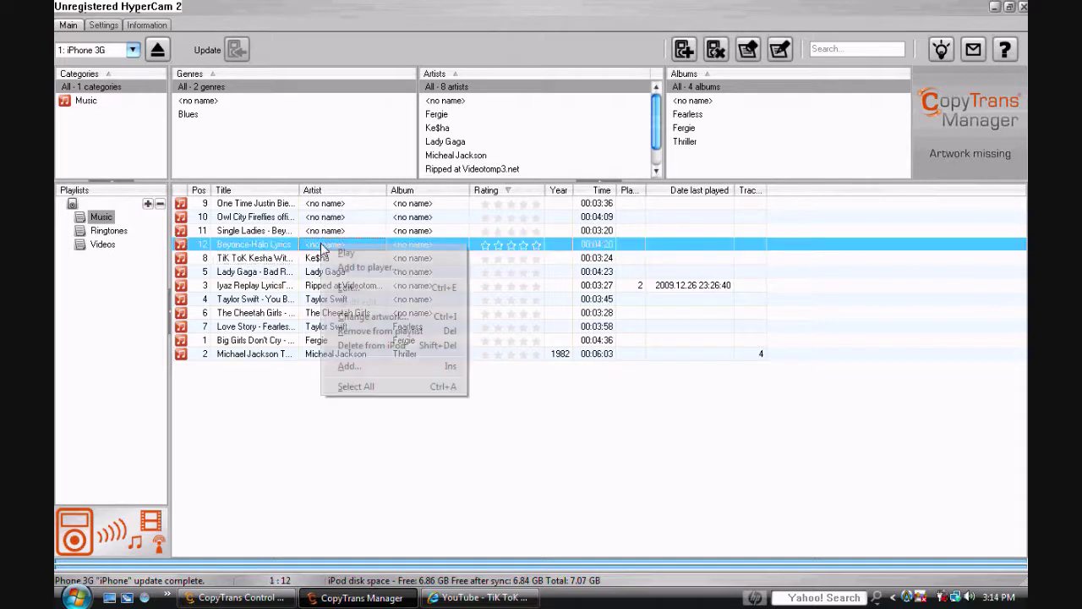
Step: Edit the Beyonce-Halo Lyrics track's tags, entering Beyonce as the artist
left_click(348, 287)
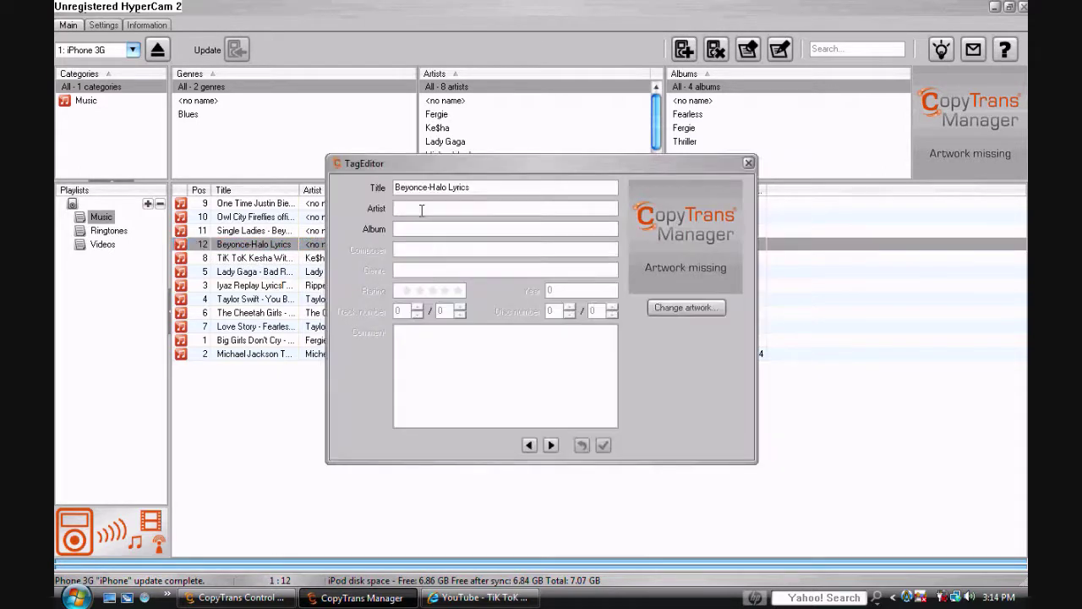
left_click(421, 209)
type("Beyonce")
left_click(602, 445)
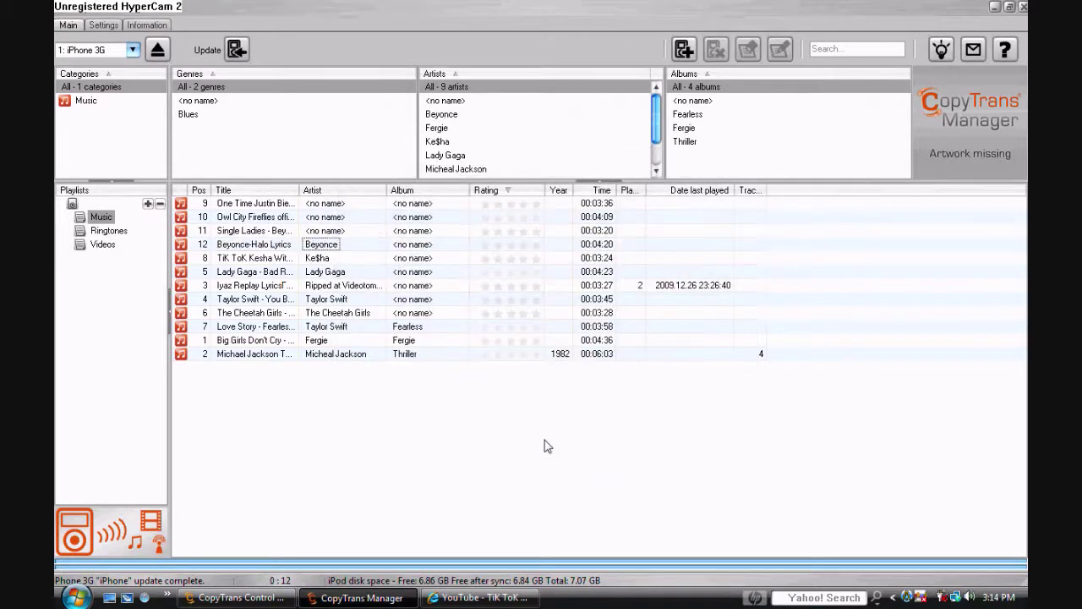